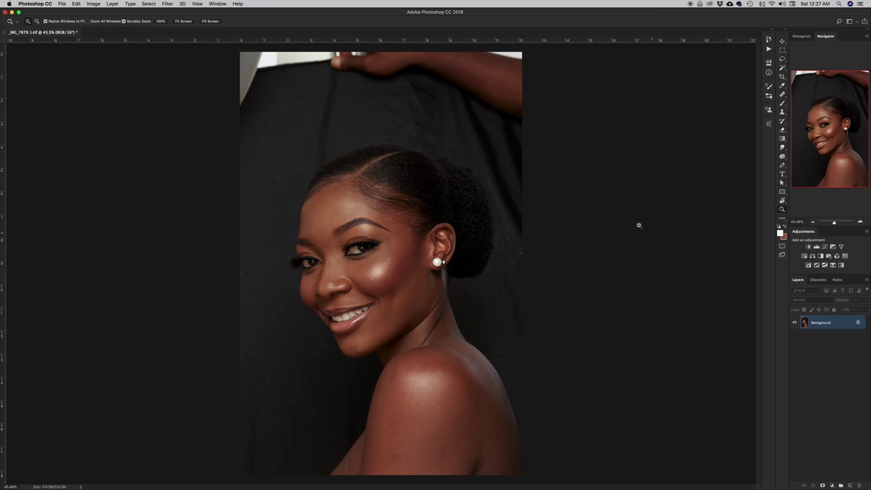
- Scrubby-zoom in on the model's right eye and cheek to see the skin blemishes
drag(377, 262, 407, 259)
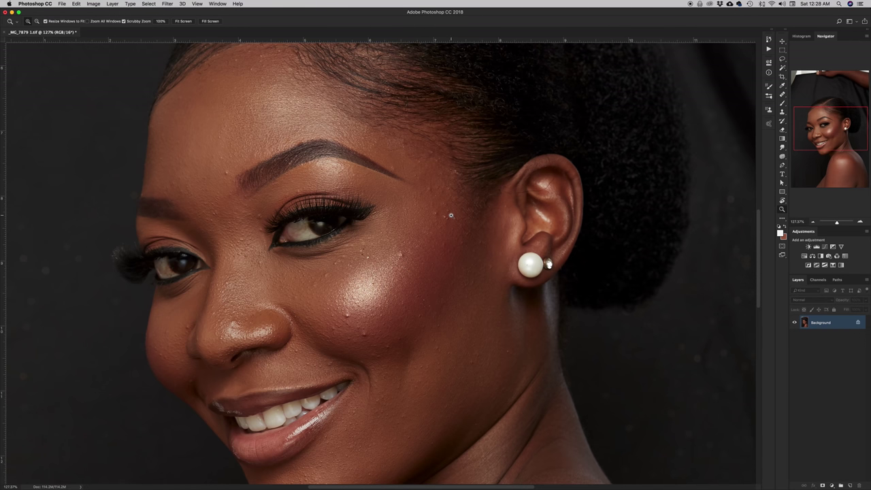
- Choose the Healing Brush Tool, bring the hairline into view, and show rulers
key(j)
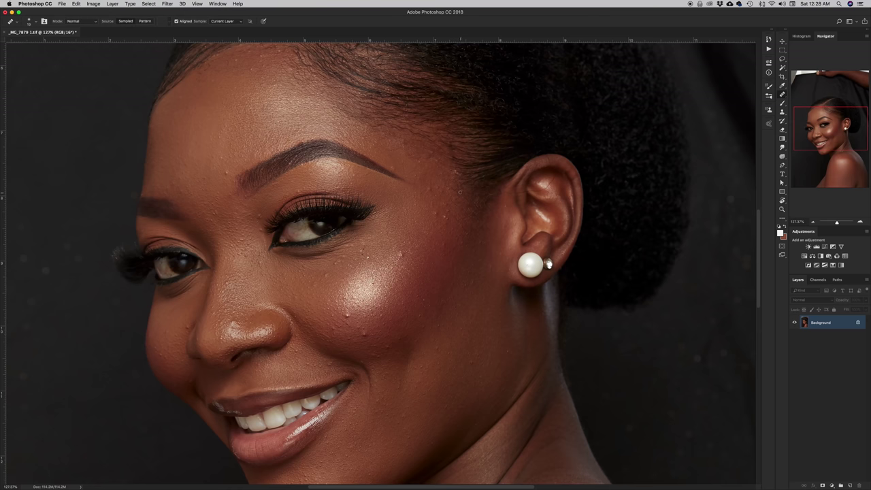
click(783, 95)
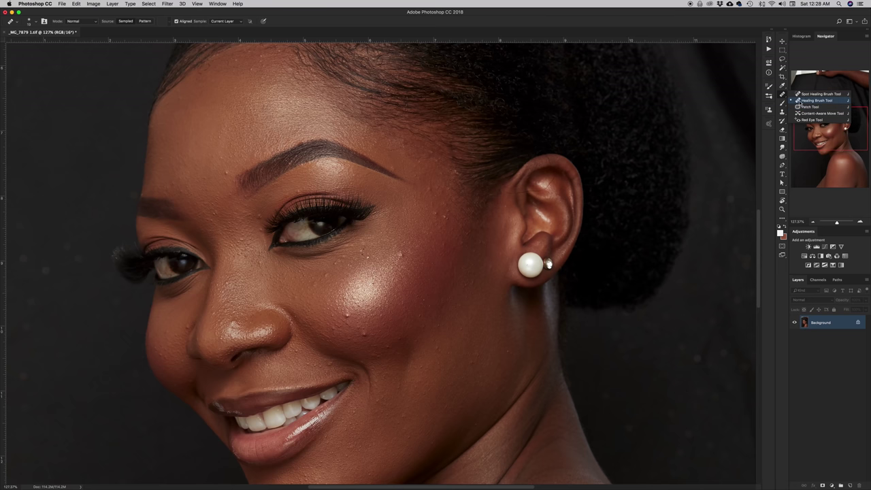
click(780, 111)
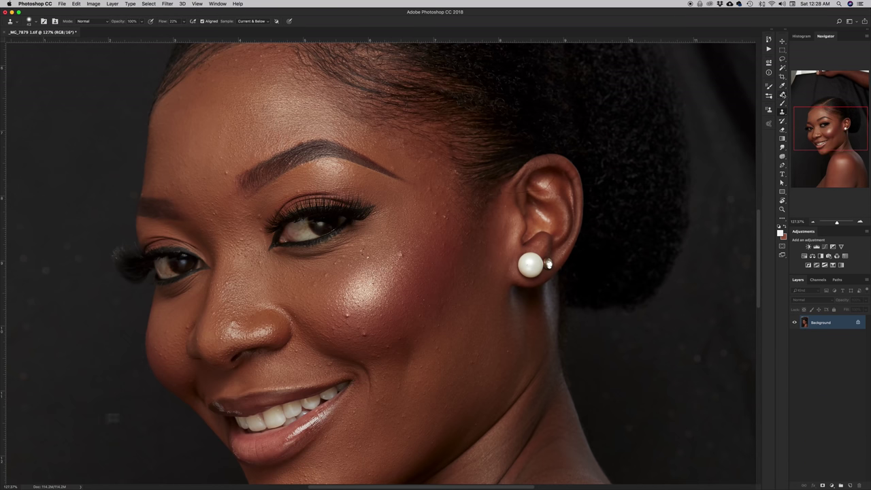
click(782, 95)
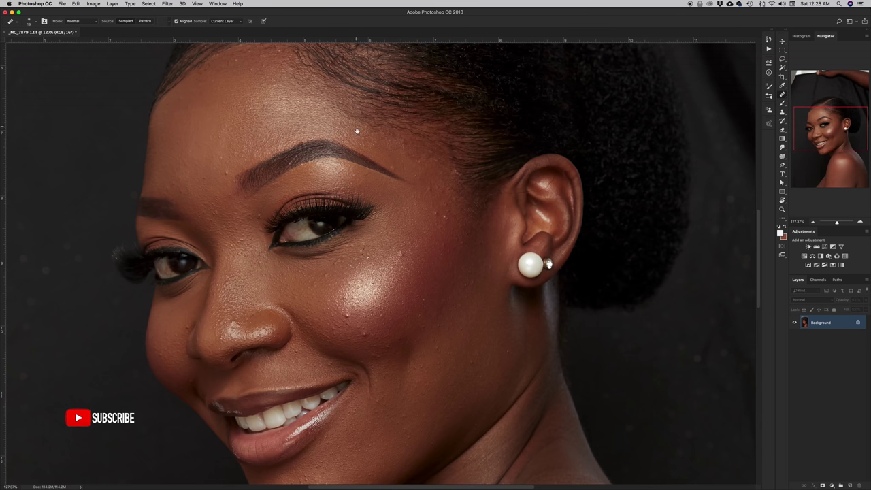
drag(359, 131, 365, 206)
key(super+r)
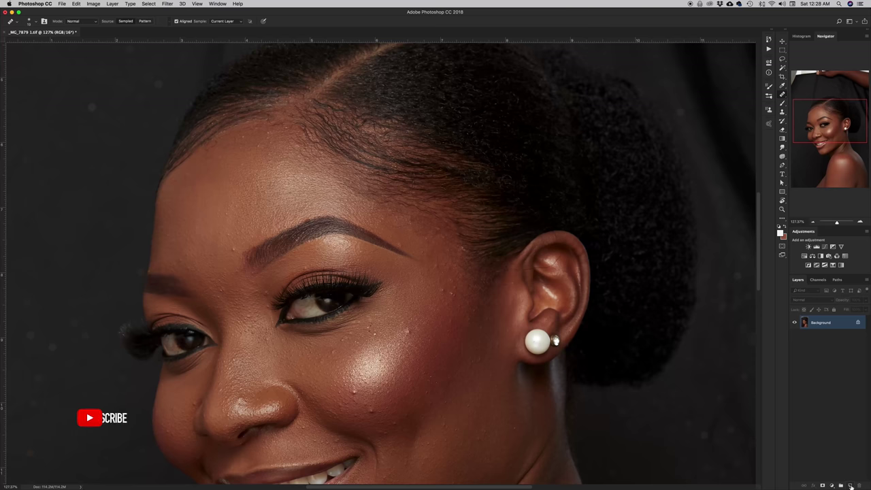
- Add a new empty layer above the Background and name it 'Healing'
click(849, 485)
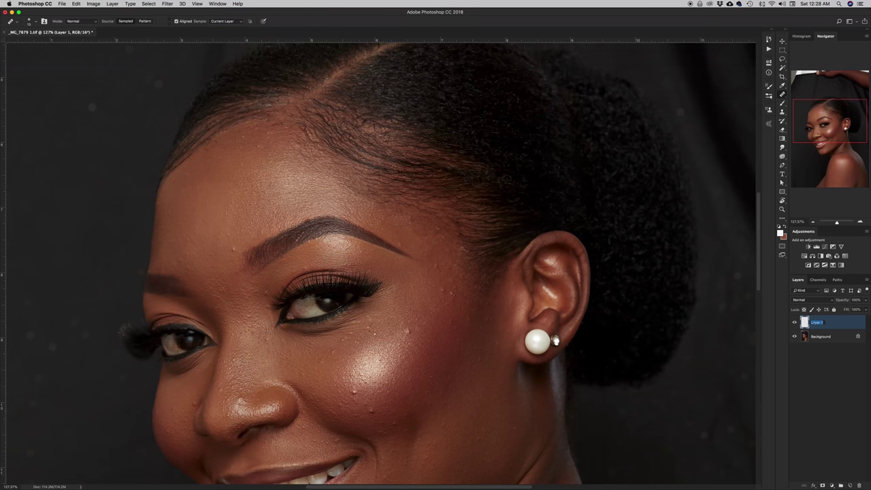
text(Healing)
key(Return)
- Zoom in on the brow and set the healing brush to 18 px, 0% hardness
mouse_move(268, 238)
mouse_down()
mouse_move(311, 245)
mouse_move(298, 241)
mouse_move(305, 234)
mouse_up()
key(z)
click(291, 245)
key(j)
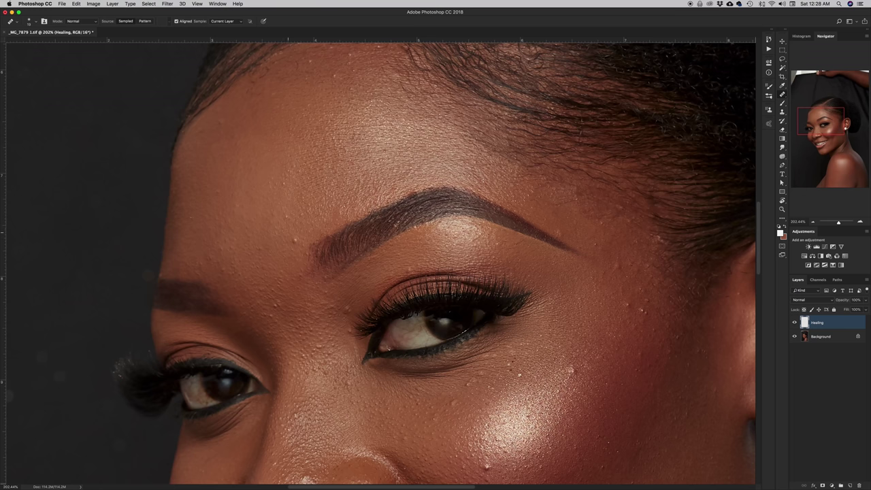
drag(289, 240, 287, 239)
- Set the Healing Brush Sample option to Current & Below
click(225, 22)
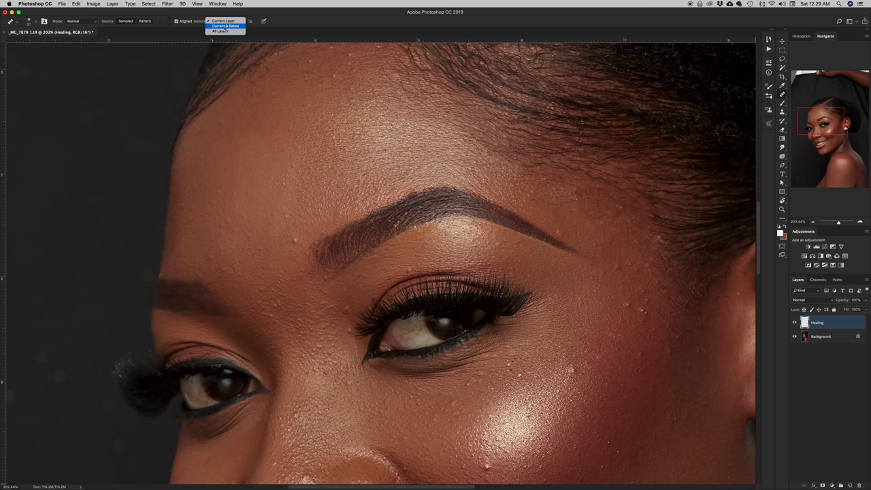
click(226, 26)
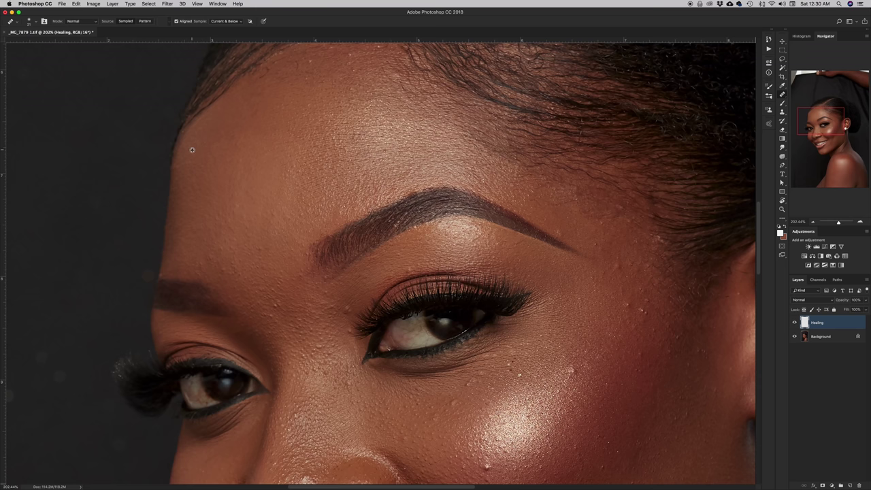
- Heal the blemishes near the forehead edge and brow, then zoom out to about 127%
click(179, 166)
scroll(244, 208, down, 5)
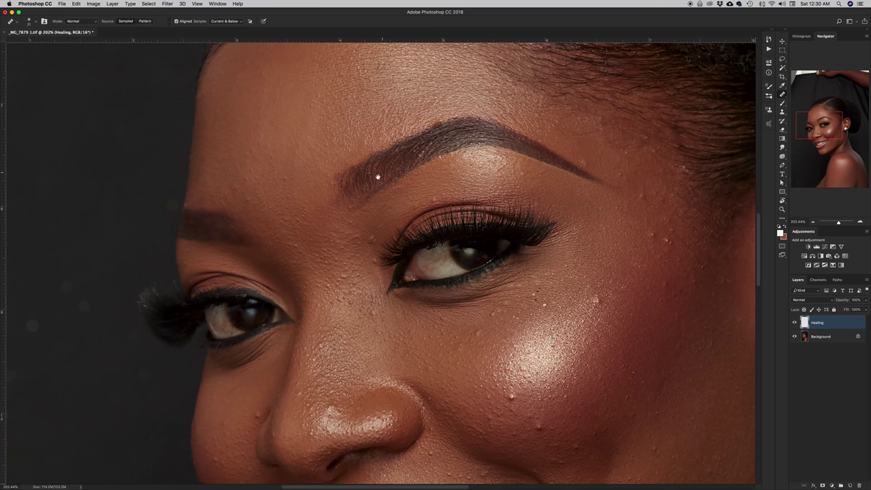
drag(378, 177, 313, 249)
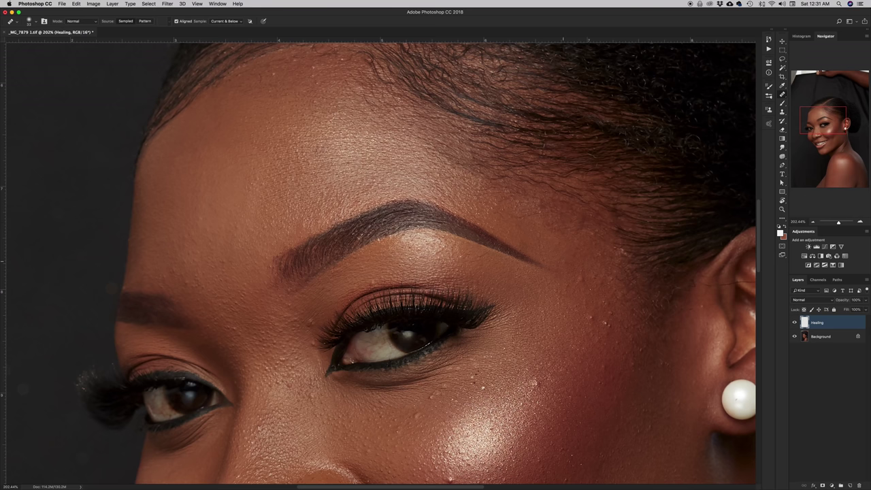
scroll(538, 282, down, 3)
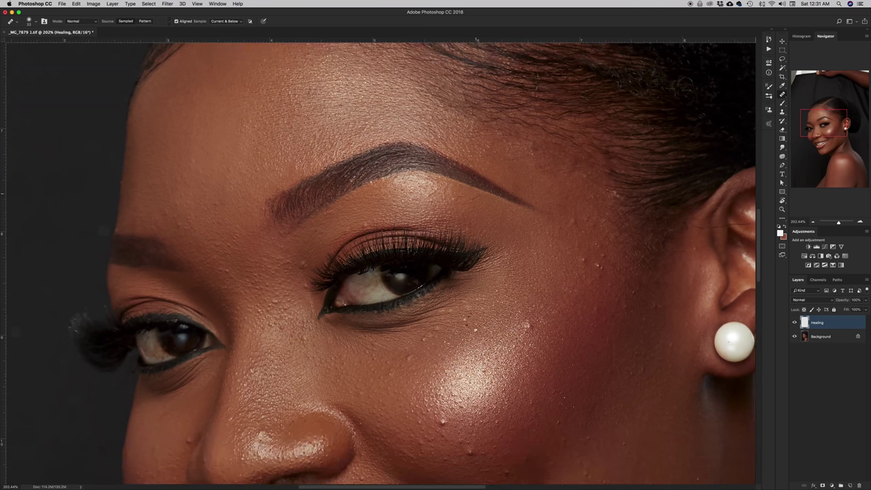
ctrl+alt+click(350, 218)
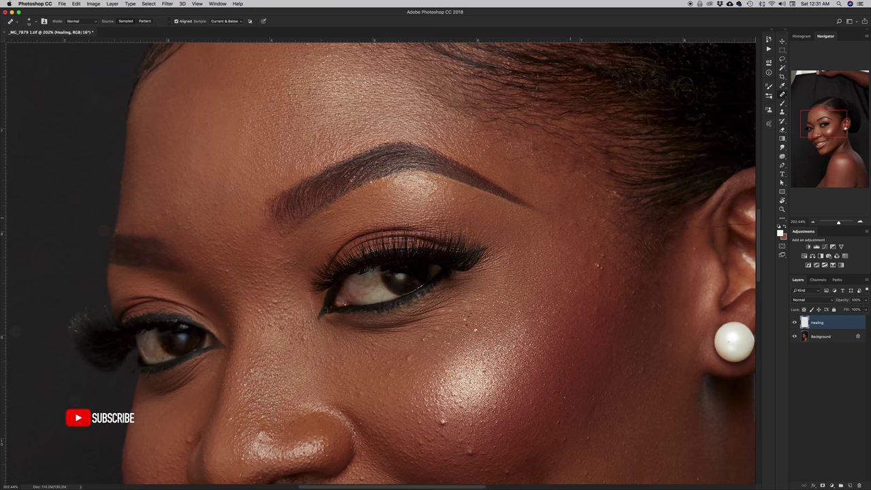
scroll(566, 207, down, 3)
scroll(566, 207, left, 4)
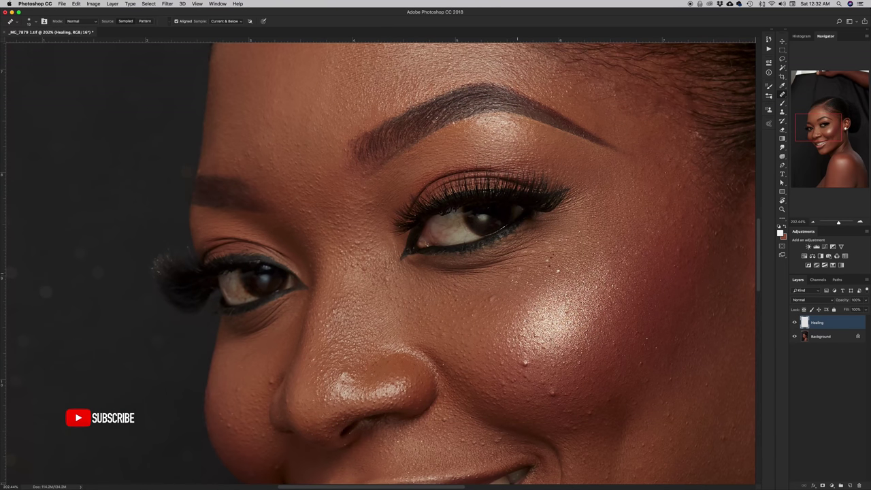
scroll(517, 285, down, 3)
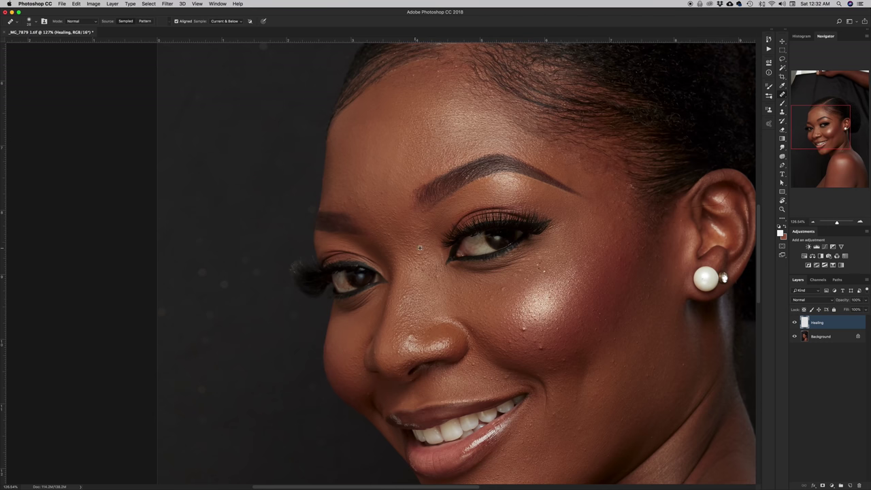
- Heal a blemish on the cheek, then undo that stroke
click(540, 353)
scroll(449, 204, down, 3)
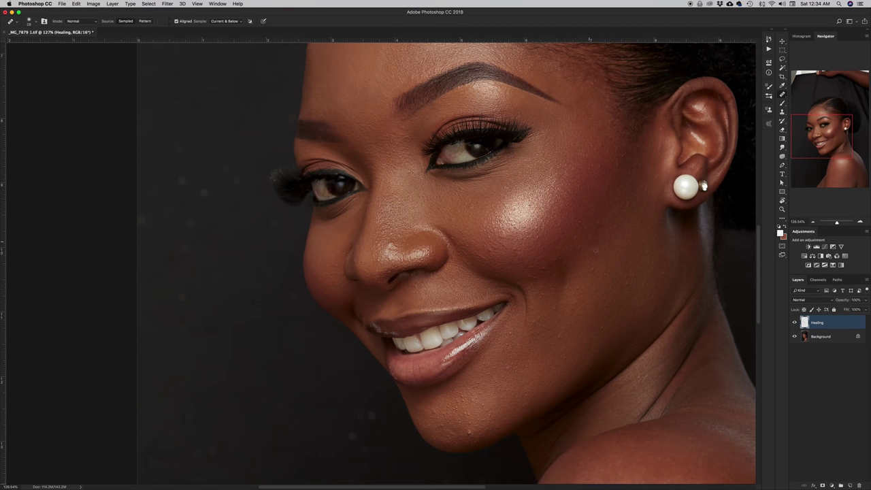
scroll(589, 191, up, 2)
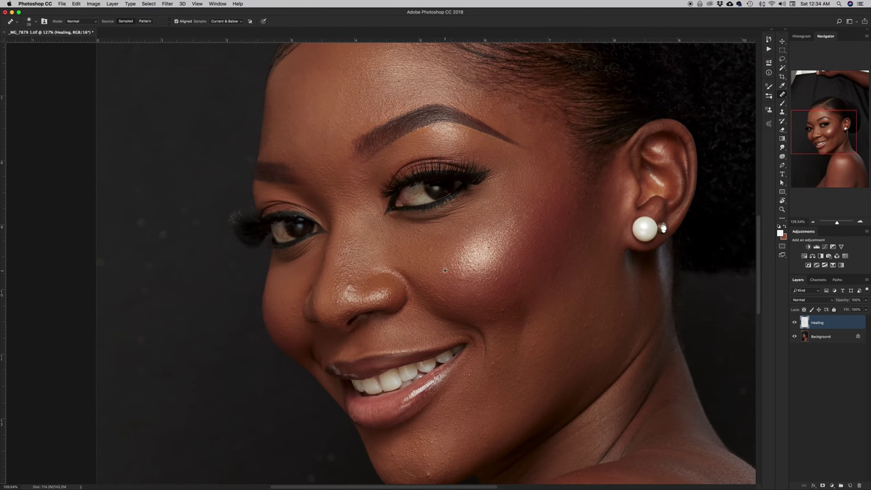
key(super+z)
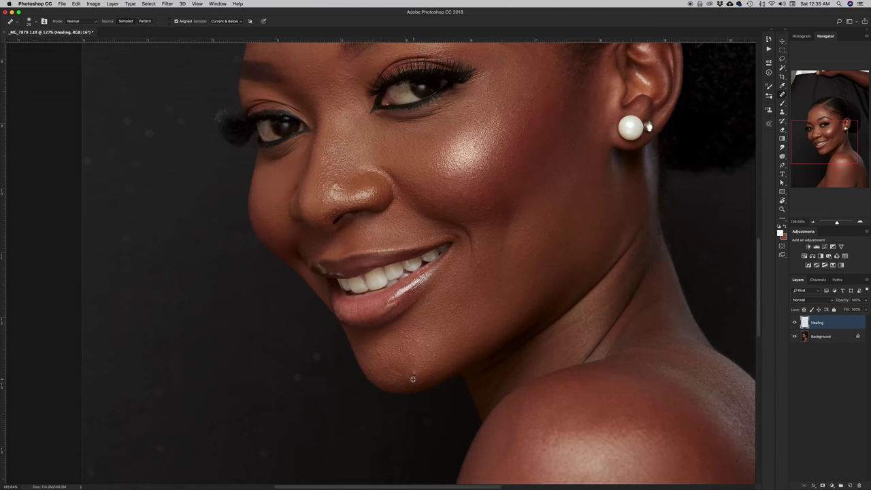
- Scroll around the retouched face to inspect the healed skin
scroll(509, 339, down, 3)
scroll(497, 225, up, 3)
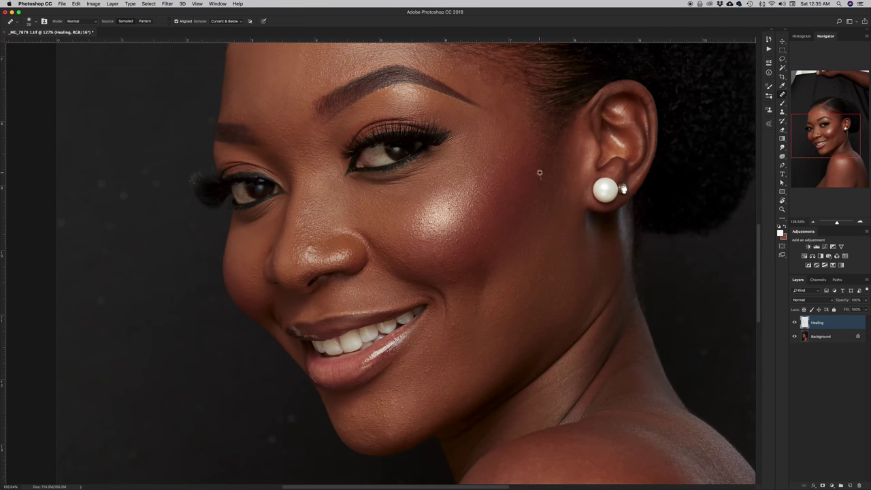
scroll(378, 262, up, 3)
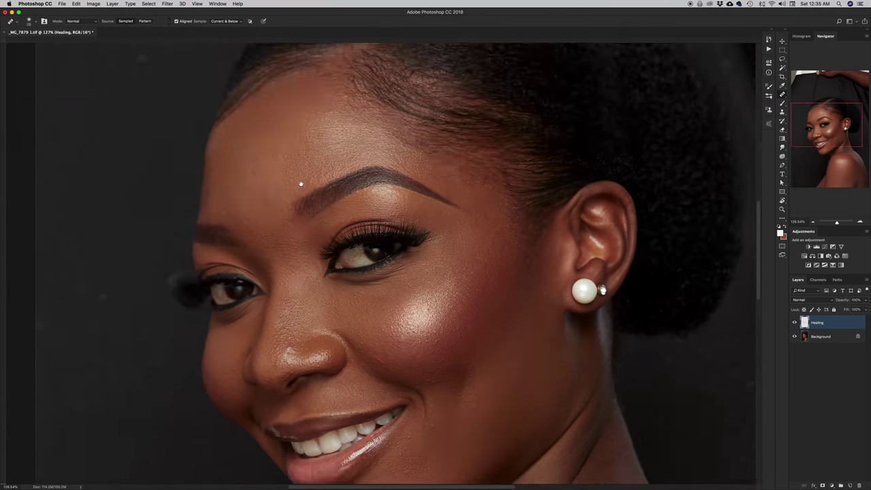
scroll(378, 262, down, 6)
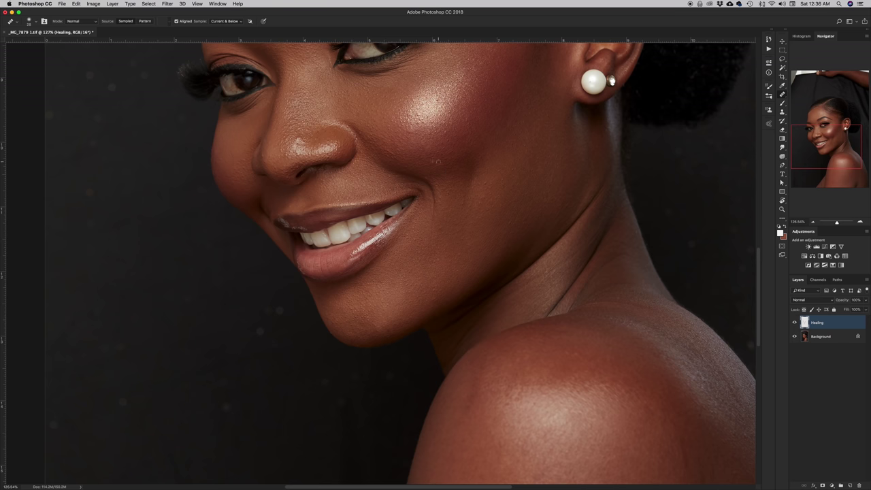
scroll(394, 163, down, 10)
scroll(395, 163, right, 5)
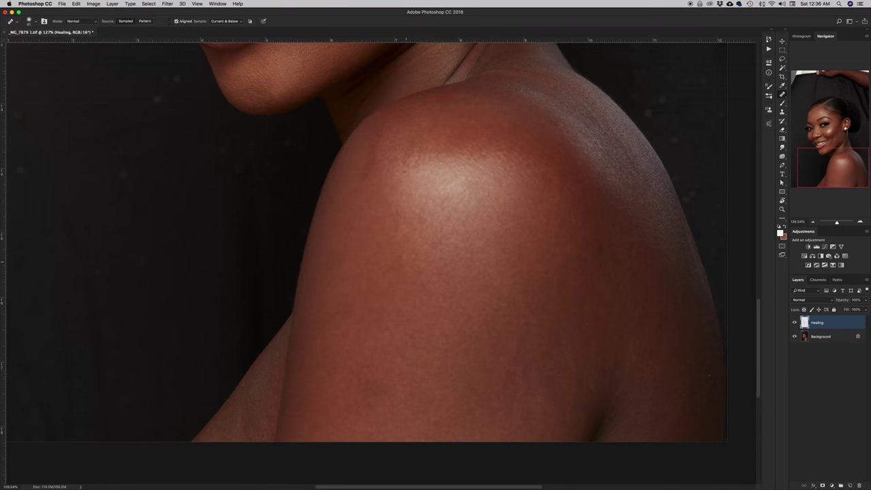
scroll(403, 172, up, 10)
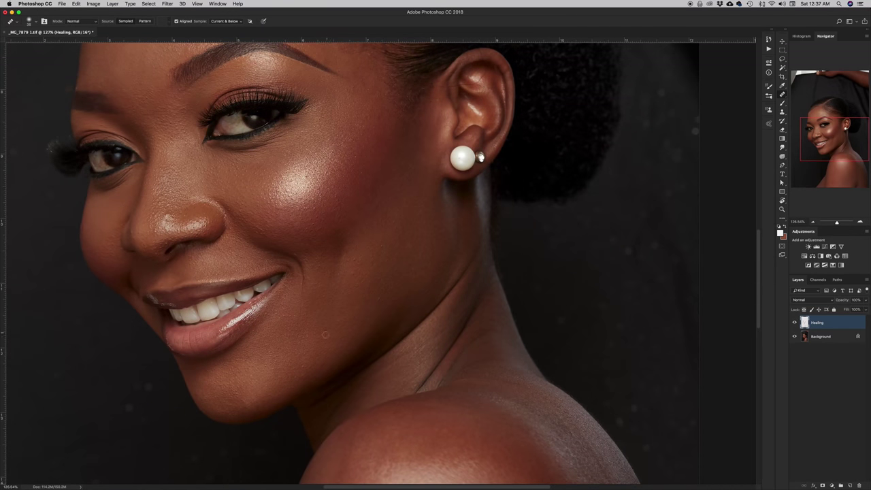
scroll(352, 274, up, 8)
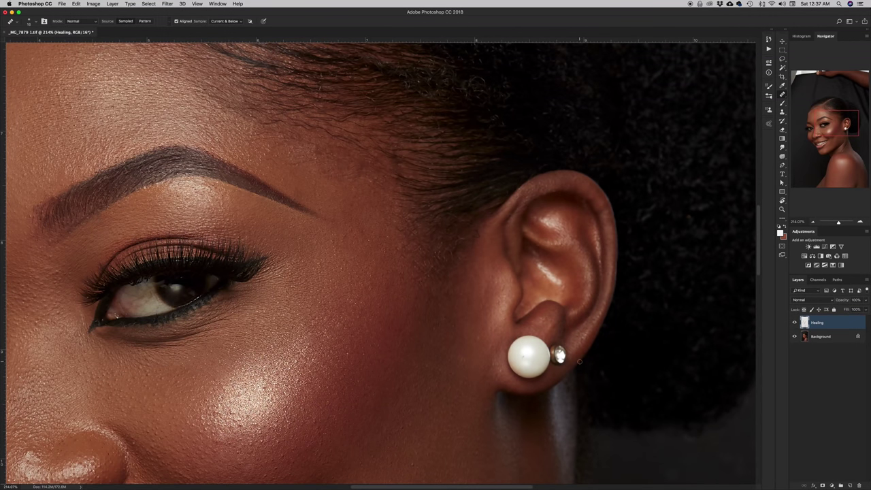
scroll(585, 352, left, 10)
scroll(581, 334, down, 4)
scroll(271, 175, down, 3)
scroll(271, 175, right, 4)
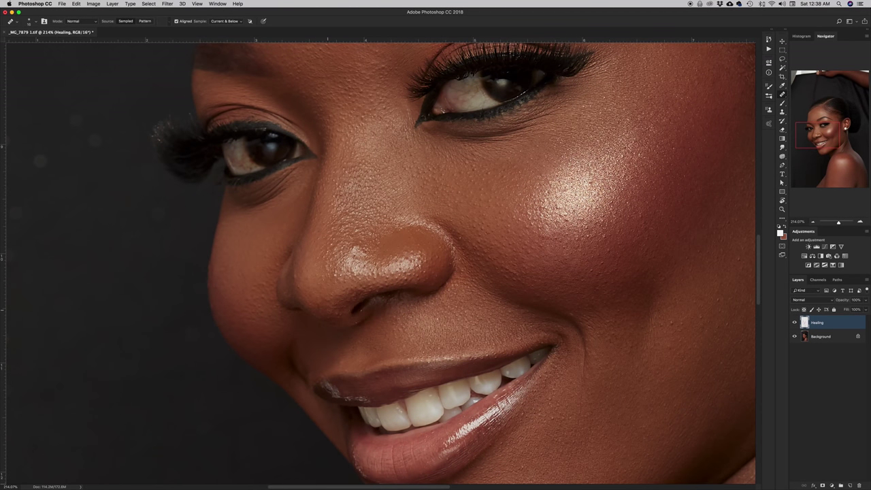
scroll(292, 291, up, 3)
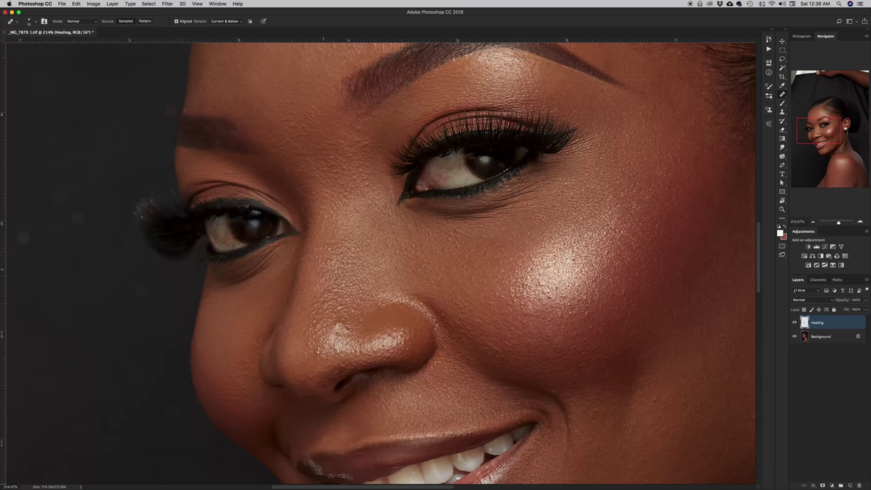
- Use bird's-eye view to check the shoulder and face, then add empty Layer 1
drag(333, 245, 453, 381)
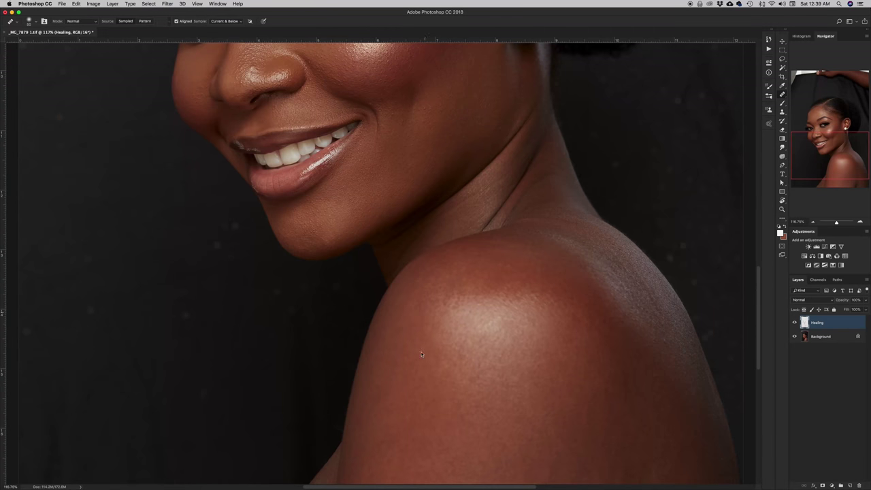
drag(421, 354, 472, 306)
key(super+alt+shift+n)
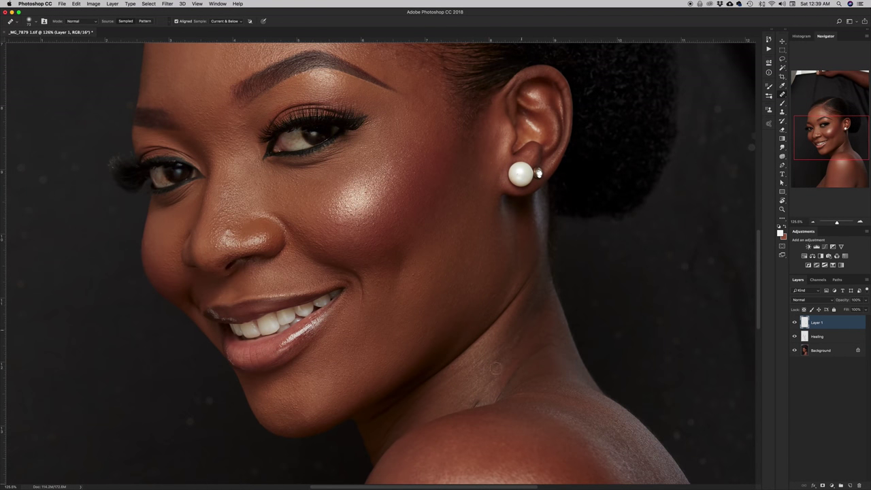
- Zoom the view to the face, then fit the whole photo on screen
key(z)
drag(496, 367, 476, 368)
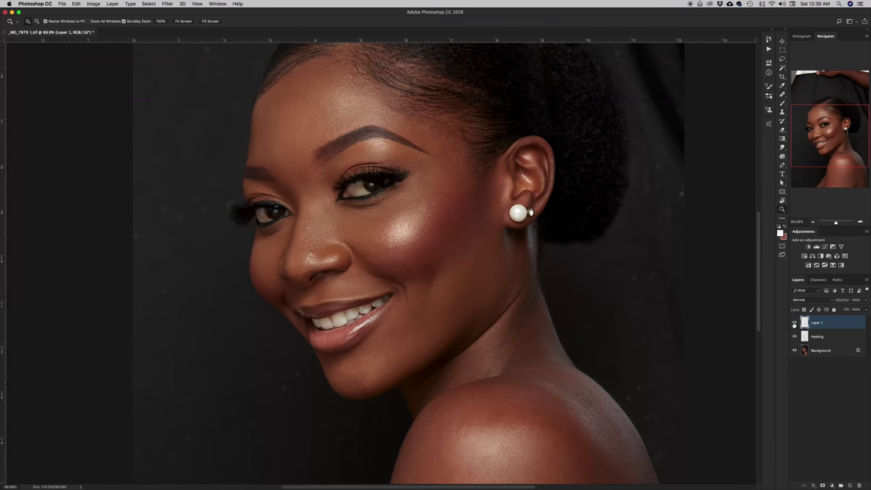
key(j)
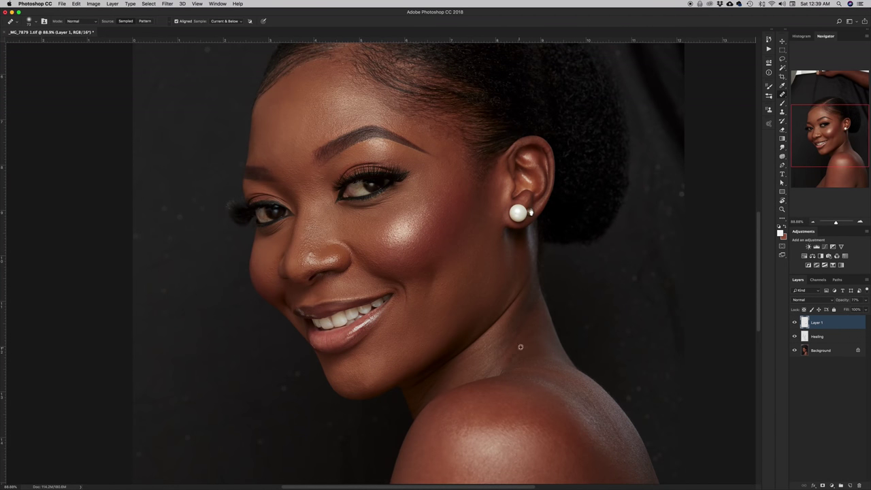
key(z)
key(super+0)
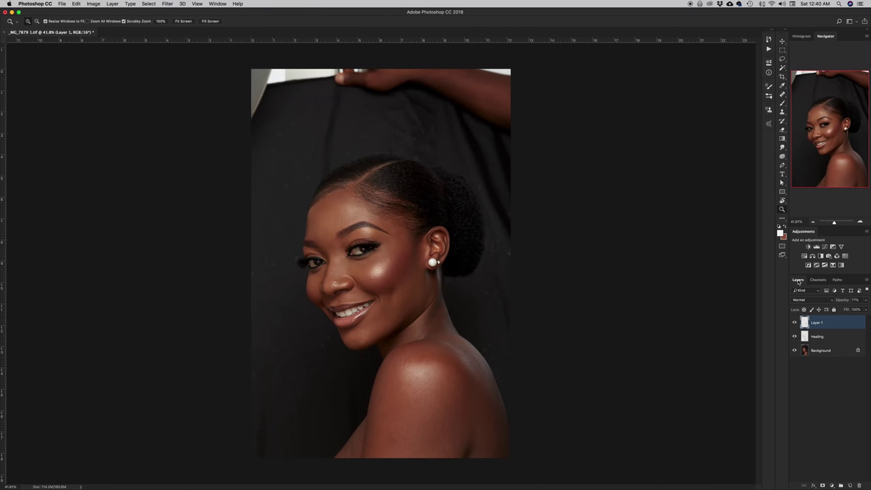
- Delete Layer 1, then zoom into the eye and cheek and back out to the full photo
key(Delete)
drag(379, 261, 502, 270)
key(j)
key(z)
key(super+0)
key(j)
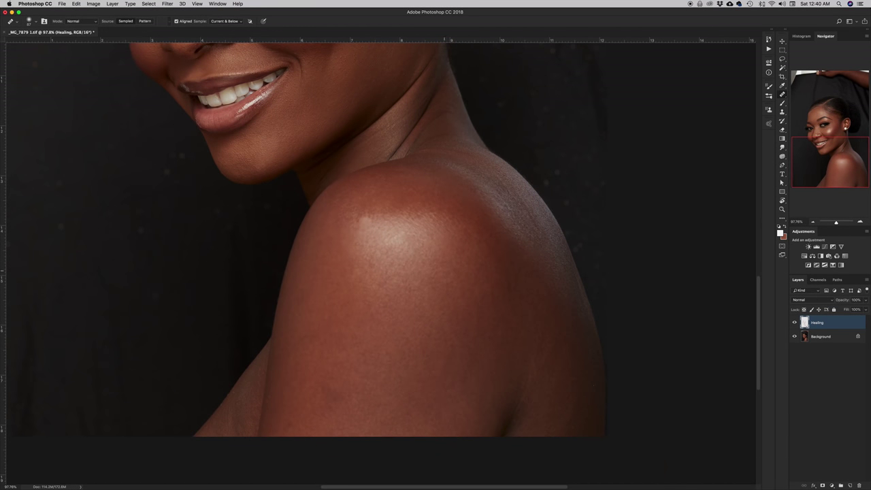
key(super+0)
drag(411, 228, 463, 228)
drag(320, 273, 334, 273)
key(z)
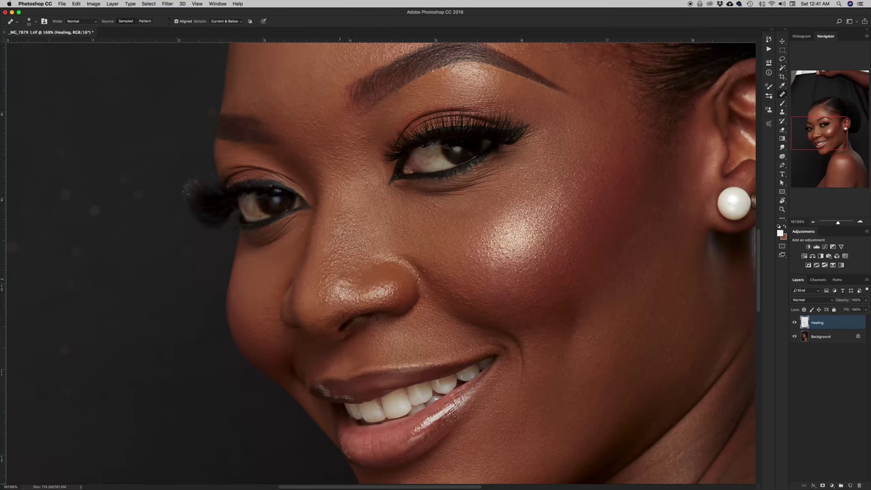
drag(496, 208, 434, 207)
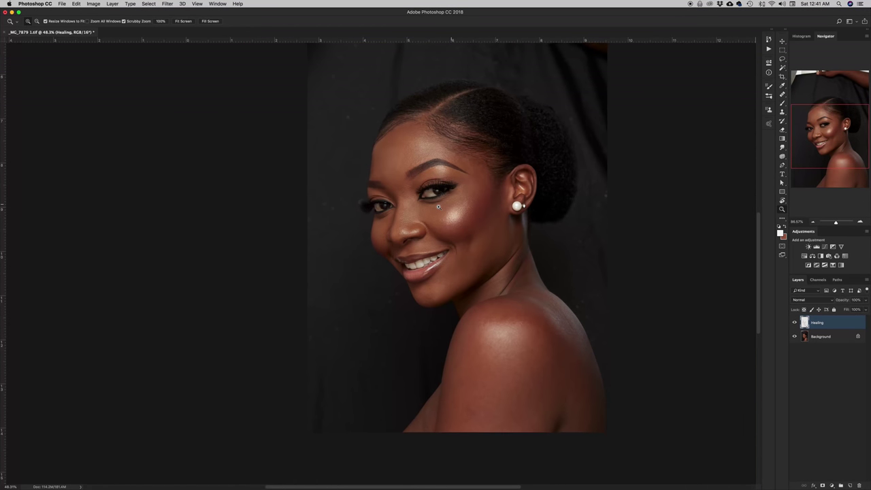
click(794, 322)
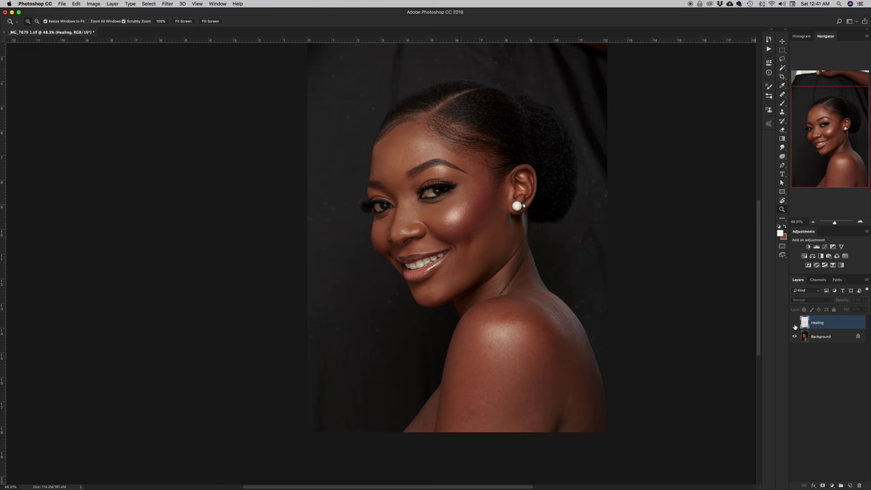
click(794, 325)
drag(442, 167, 460, 162)
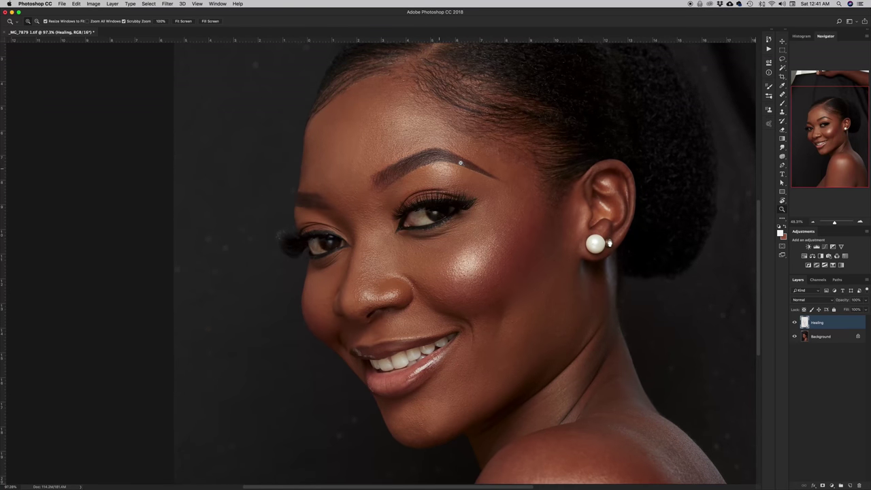
alt+click(470, 197)
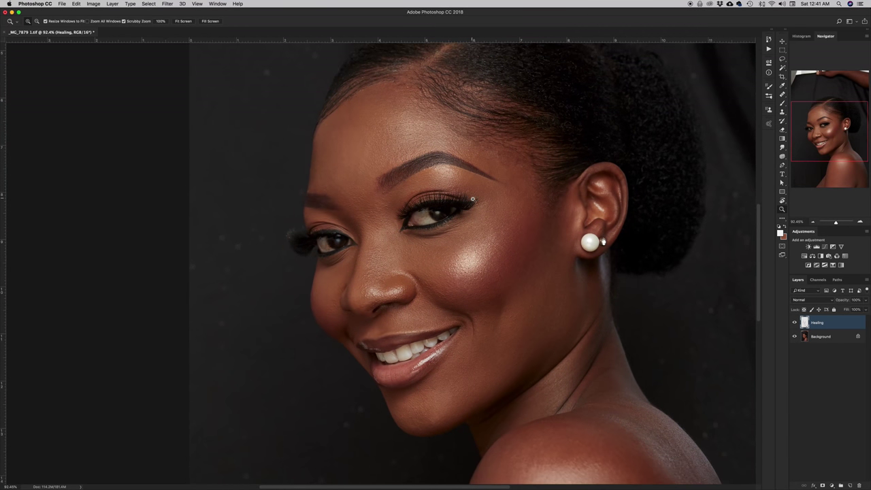
alt+click(472, 198)
click(794, 322)
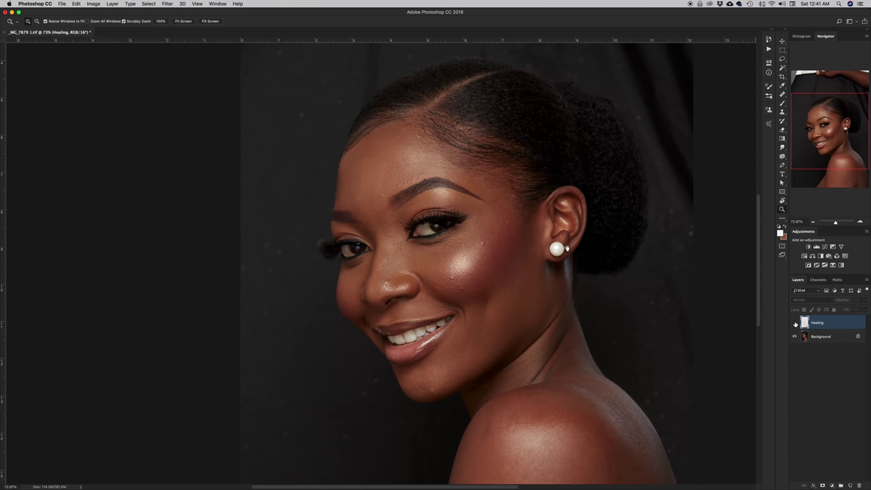
click(795, 323)
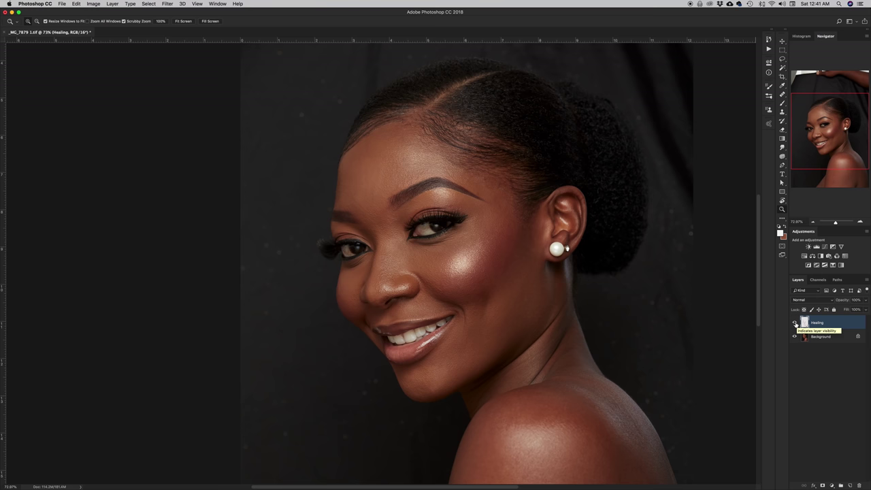
drag(489, 228, 514, 221)
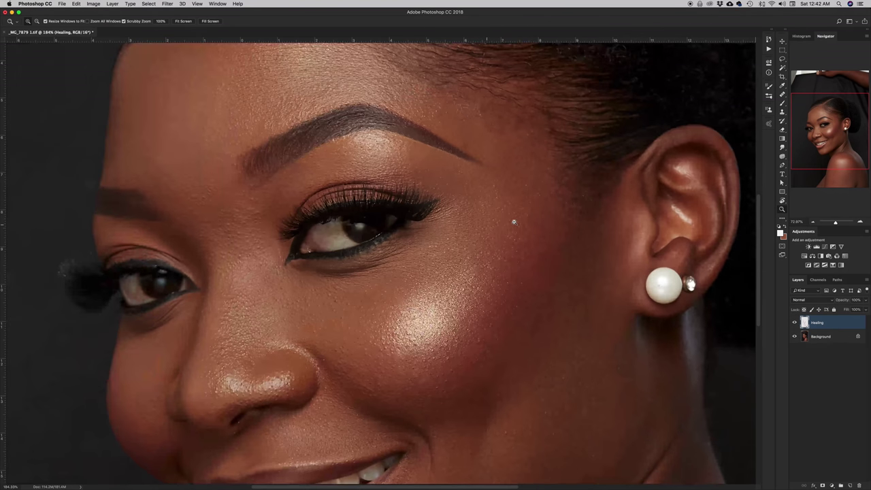
key(super+0)
drag(453, 359, 439, 289)
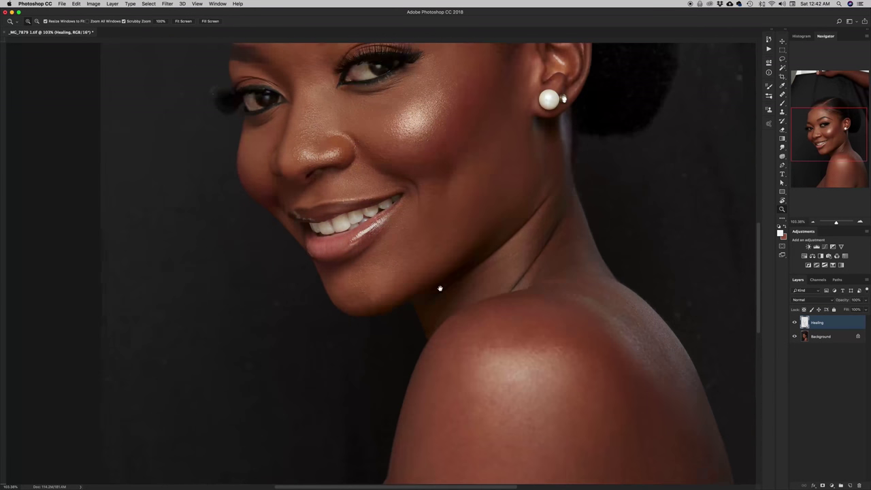
scroll(440, 288, down, 5)
scroll(431, 239, up, 5)
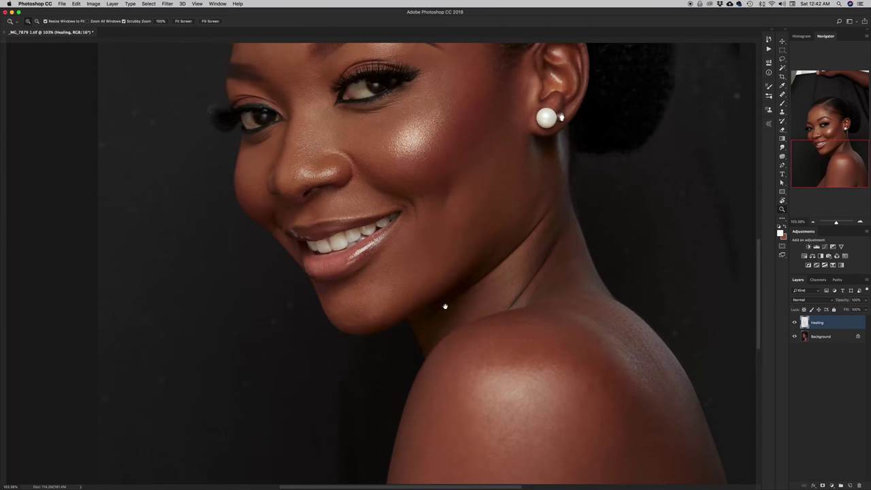
scroll(445, 306, up, 8)
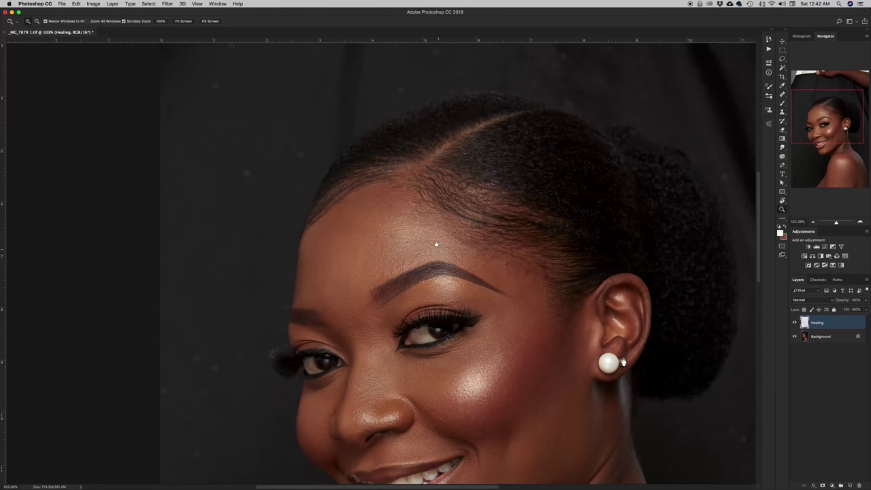
scroll(436, 244, down, 3)
scroll(434, 256, up, 3)
scroll(431, 269, down, 4)
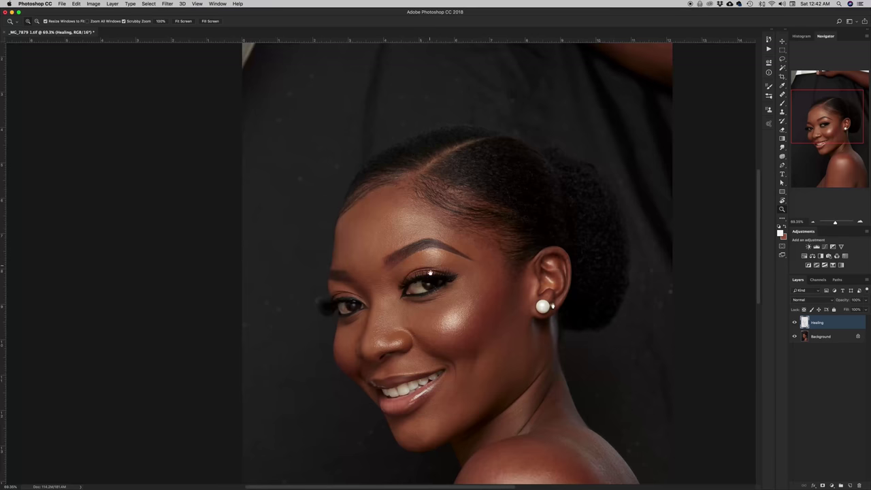
scroll(430, 273, up, 5)
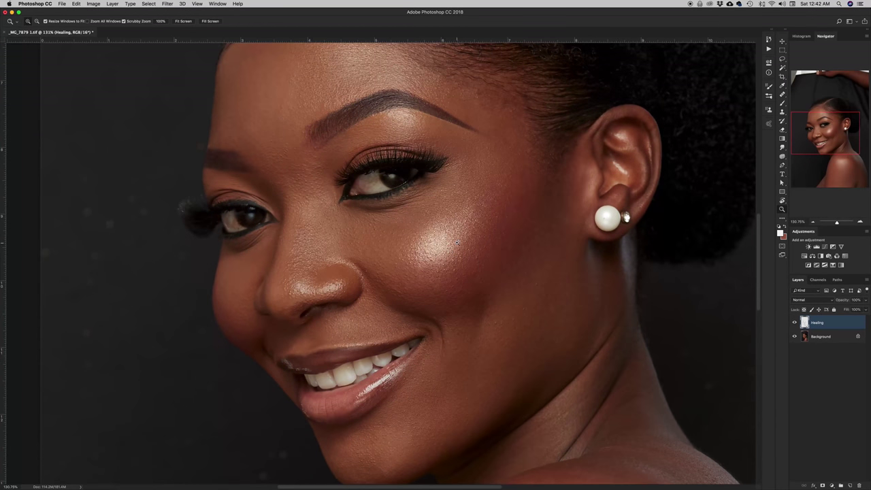
scroll(457, 243, down, 3)
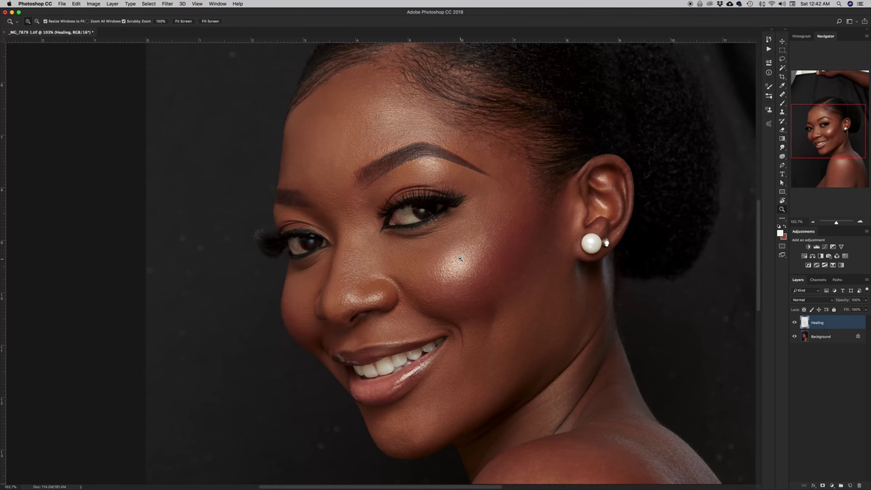
scroll(461, 259, up, 2)
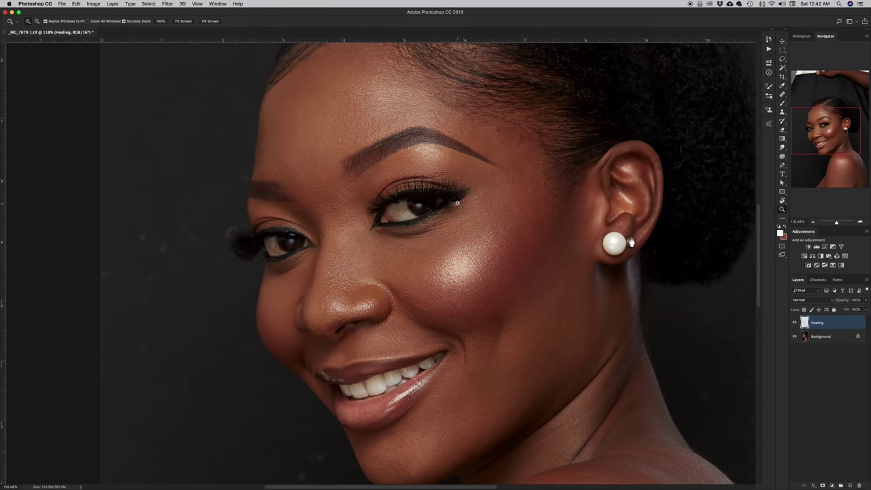
scroll(467, 230, down, 2)
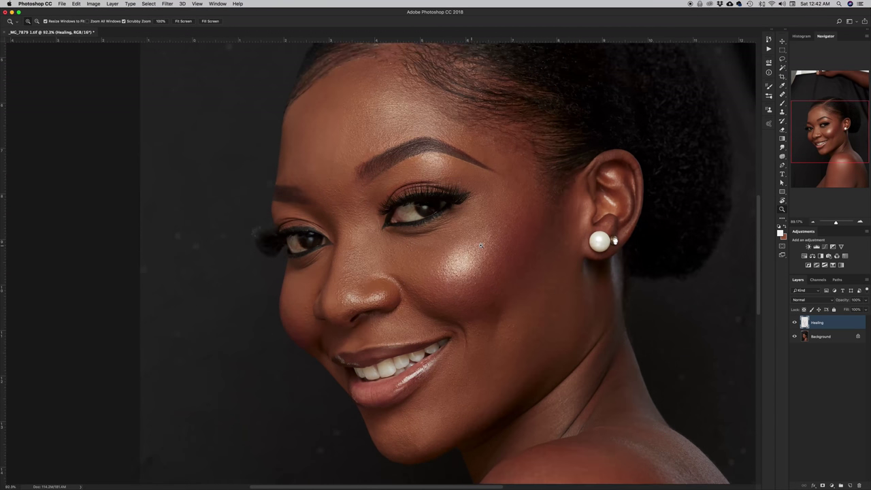
scroll(481, 245, up, 1)
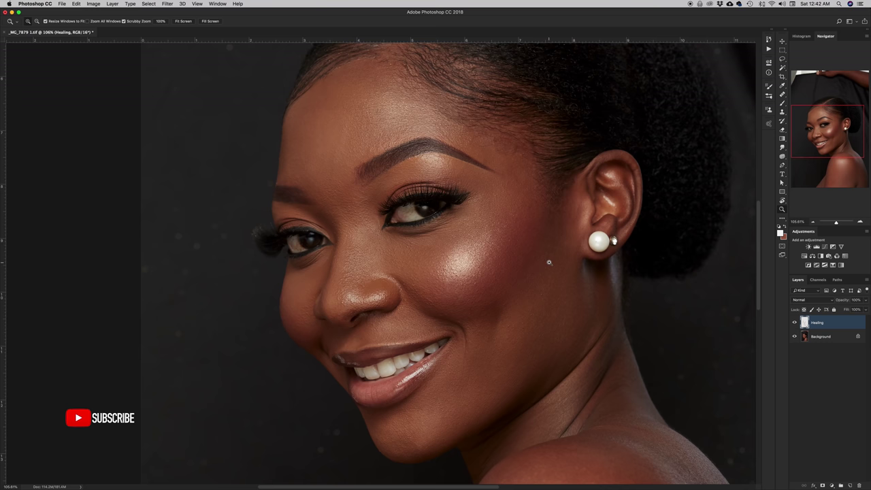
click(793, 322)
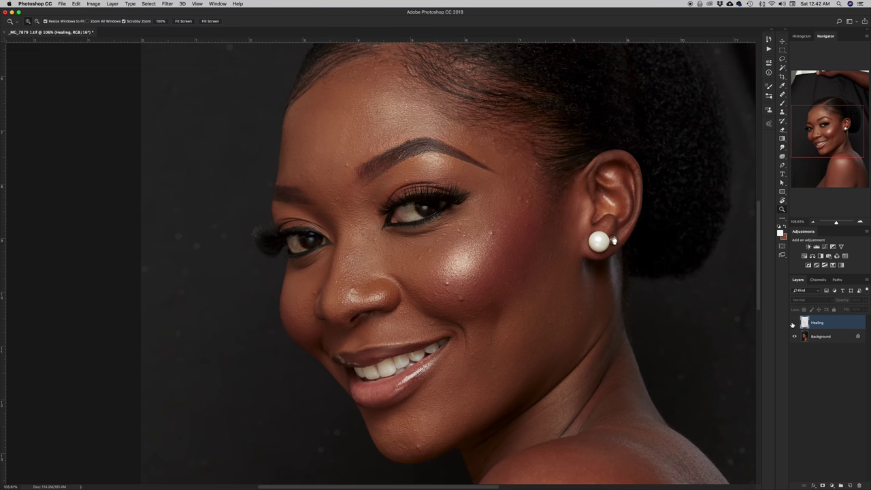
click(794, 323)
click(794, 322)
click(794, 322)
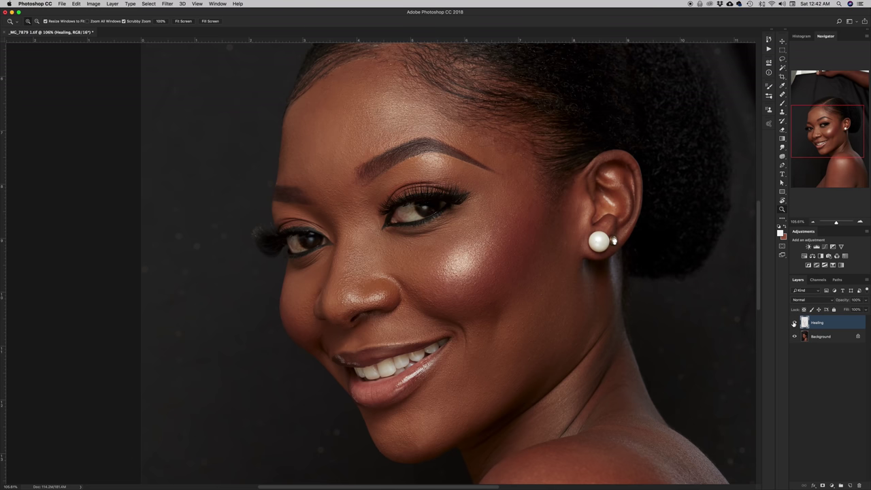